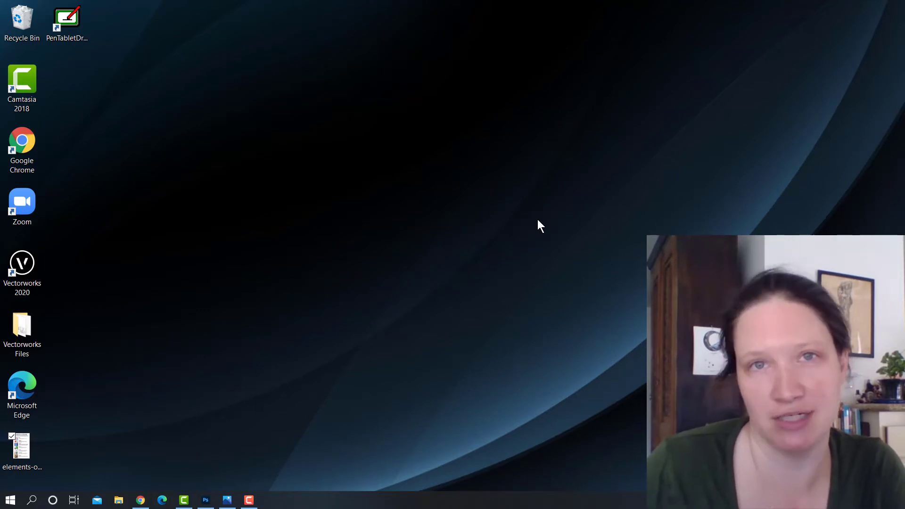
Create a desktop folder named 'Digital Rendering' and drag it near the top
left_click(303, 140)
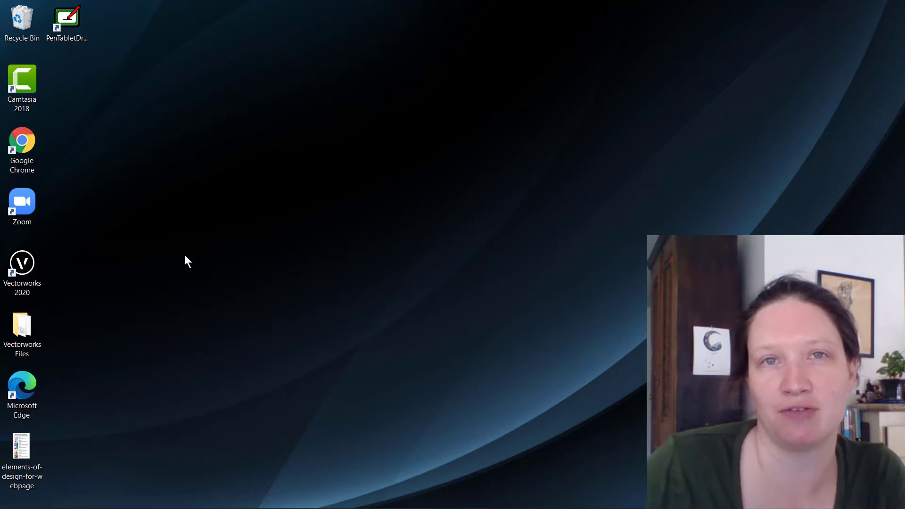
right_click(185, 236)
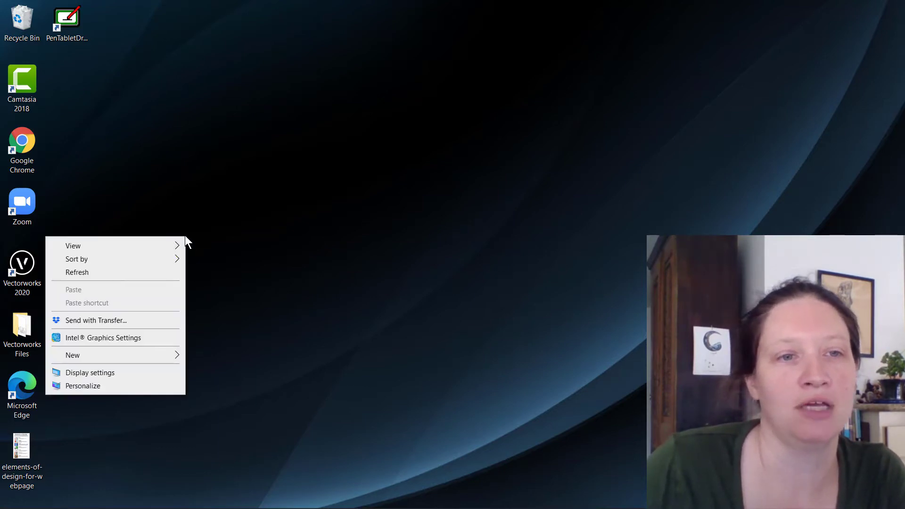
mouse_move(141, 352)
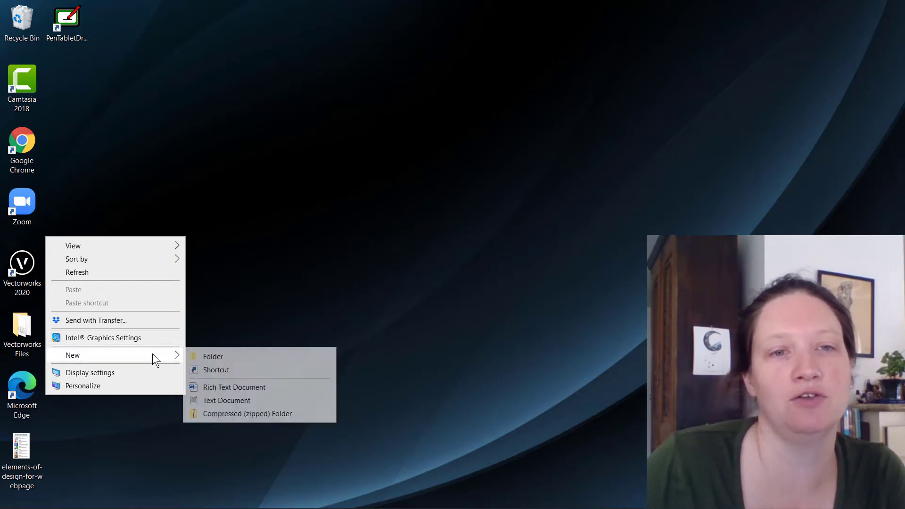
left_click(208, 357)
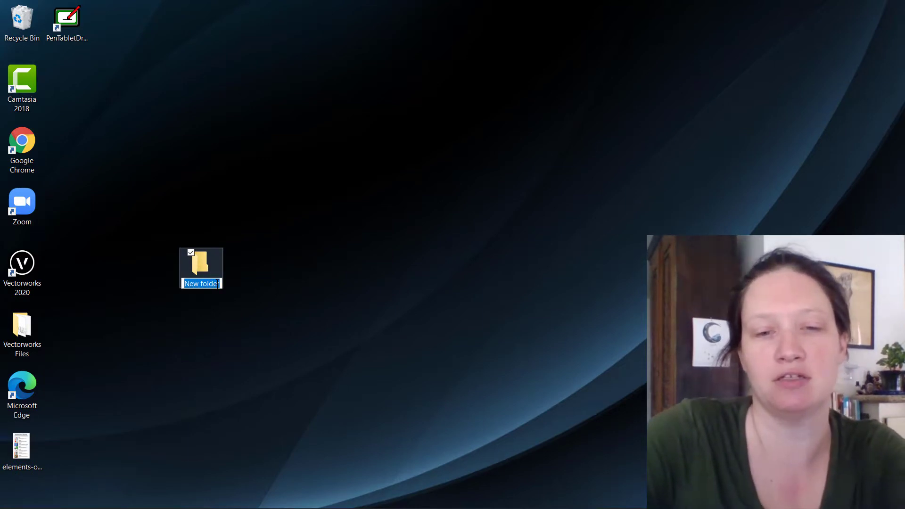
type("Digital Render")
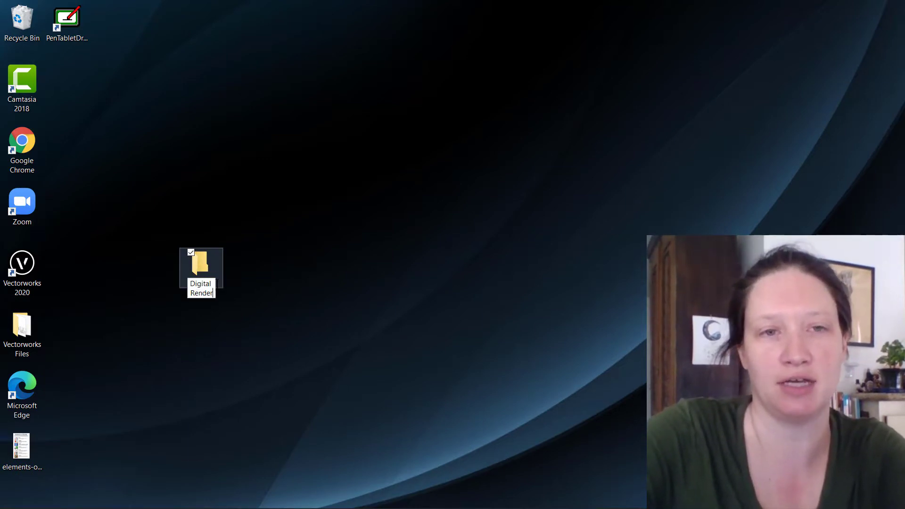
type("ing")
key("Return")
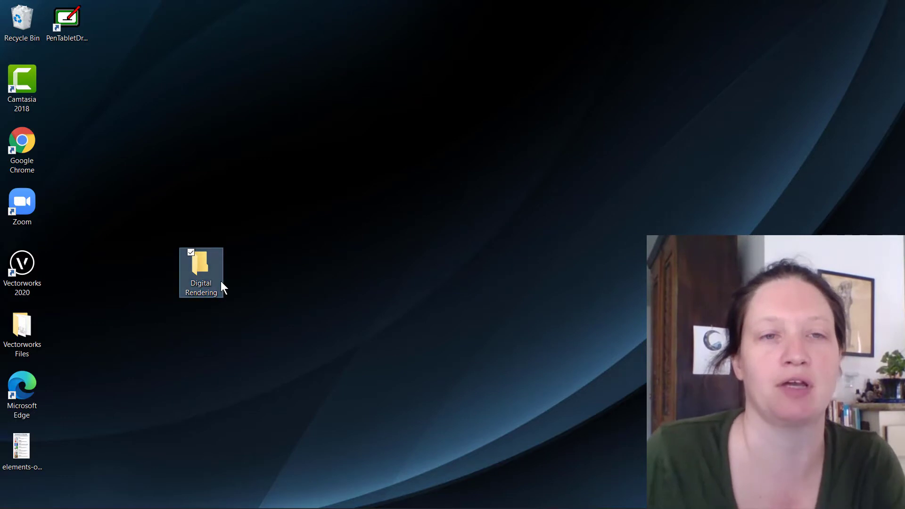
left_click_drag(206, 268, 220, 55)
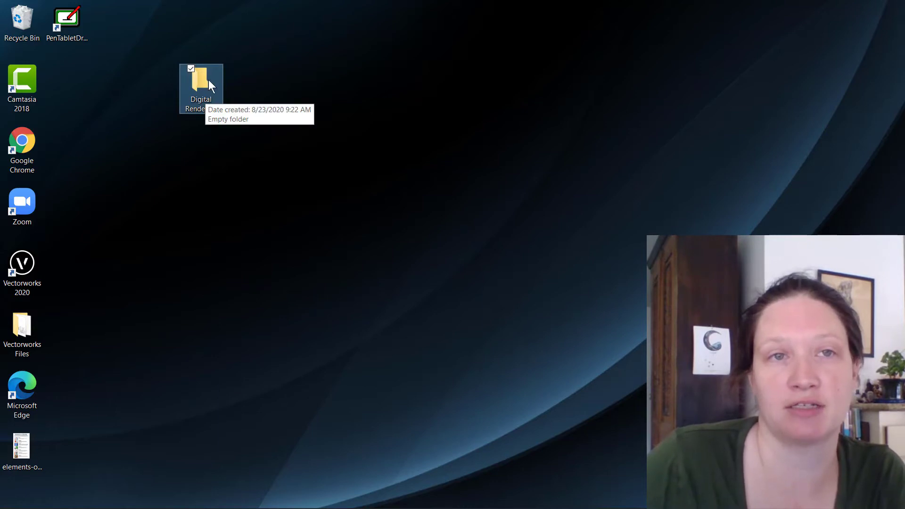
Inside Digital Rendering, create a subfolder named '01 Self Portrait Project'
double_click(200, 77)
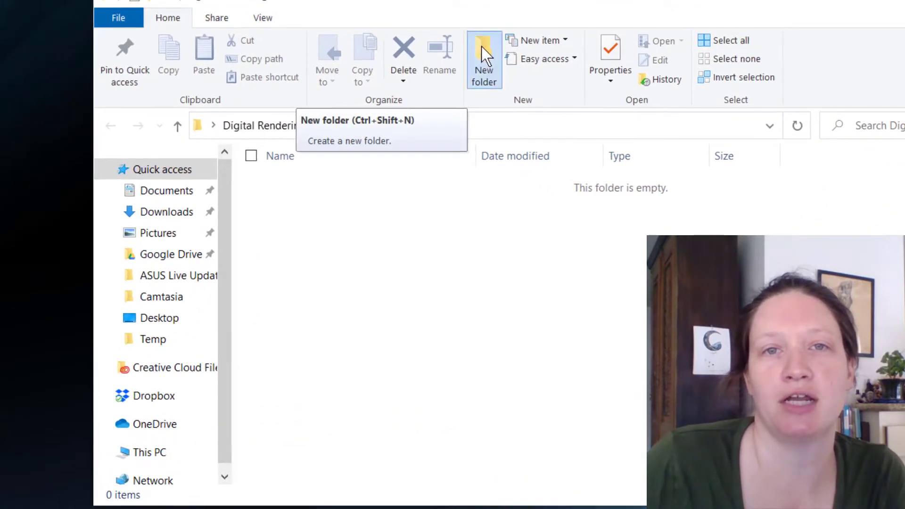
left_click(435, 112)
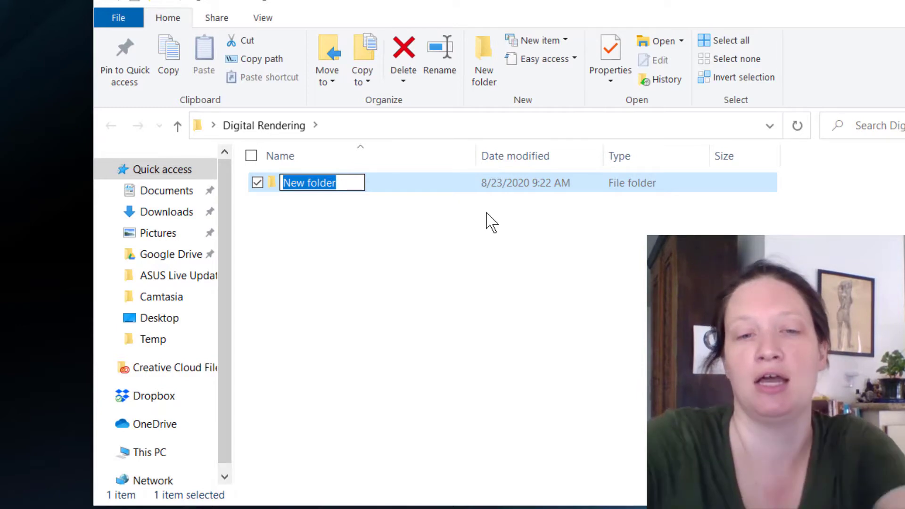
type("01 Self")
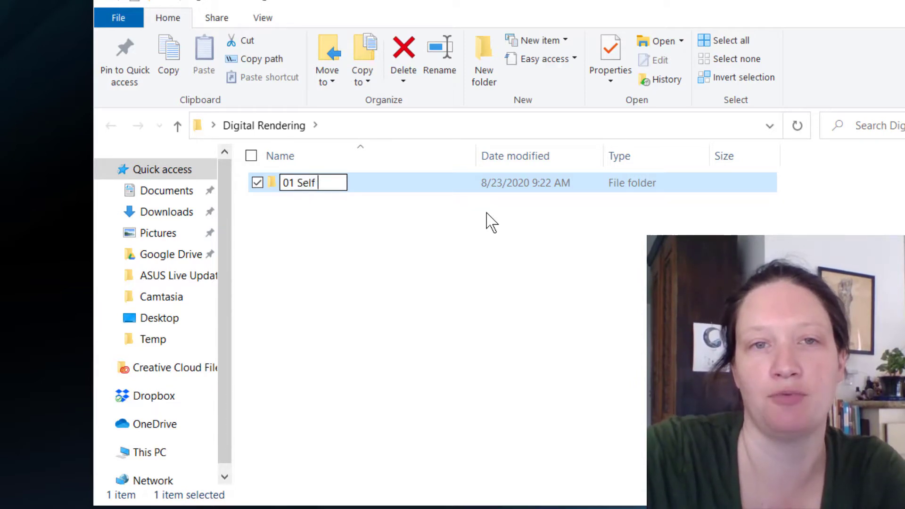
type("Portrai")
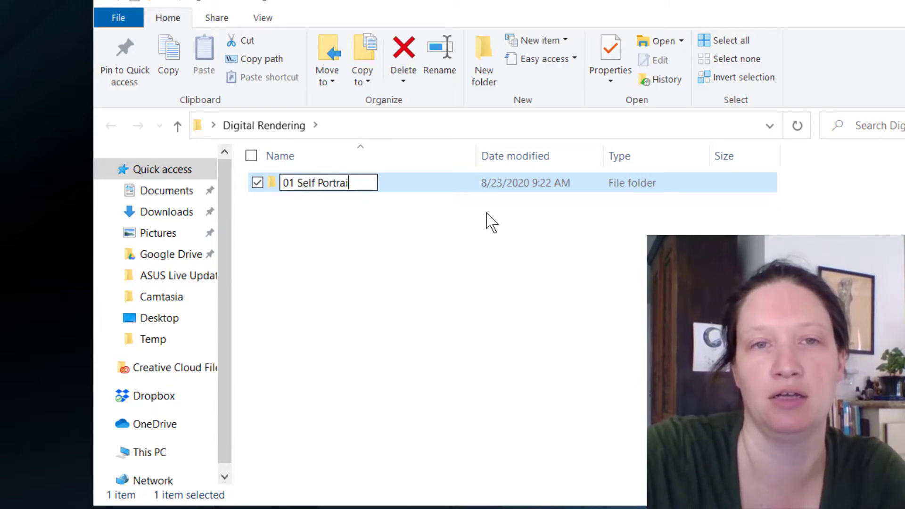
type("t Project")
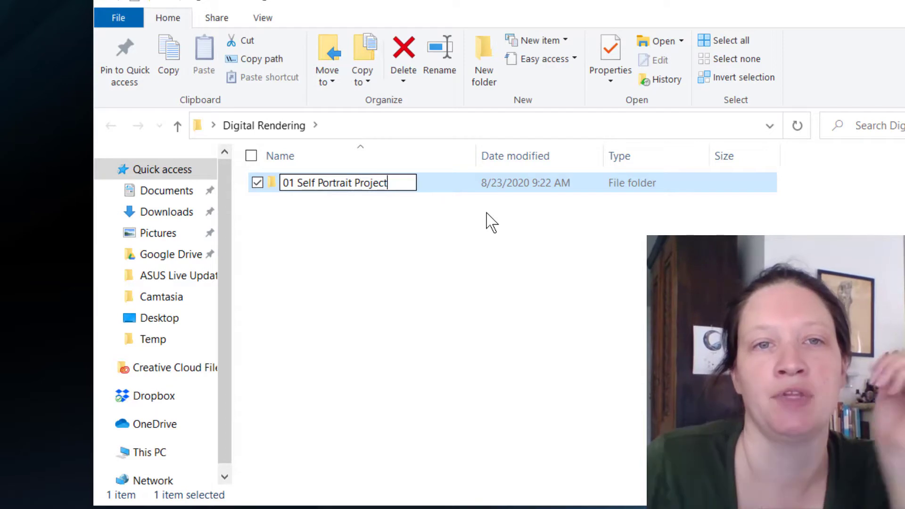
left_click(358, 289)
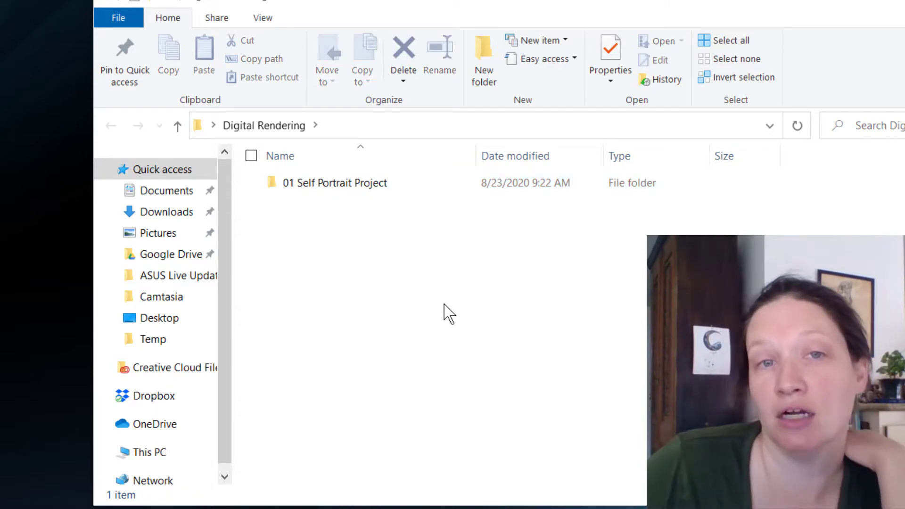
right_click(415, 253)
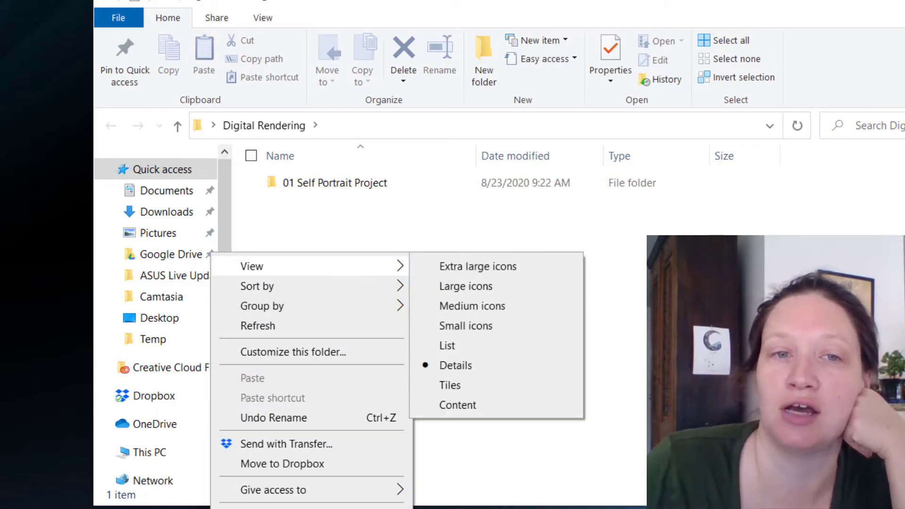
left_click(566, 274)
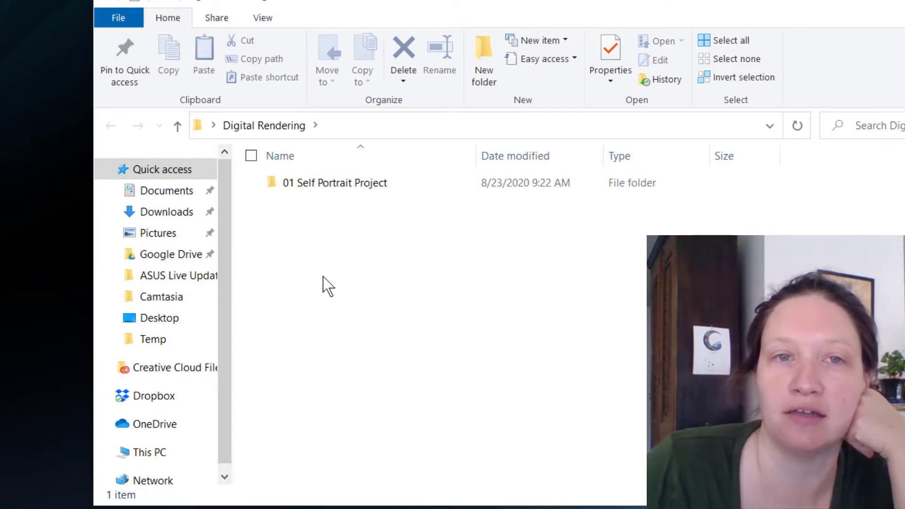
Add a second subfolder named '02 Coloring PAge', then select 01 Self Portrait Project
left_click(484, 43)
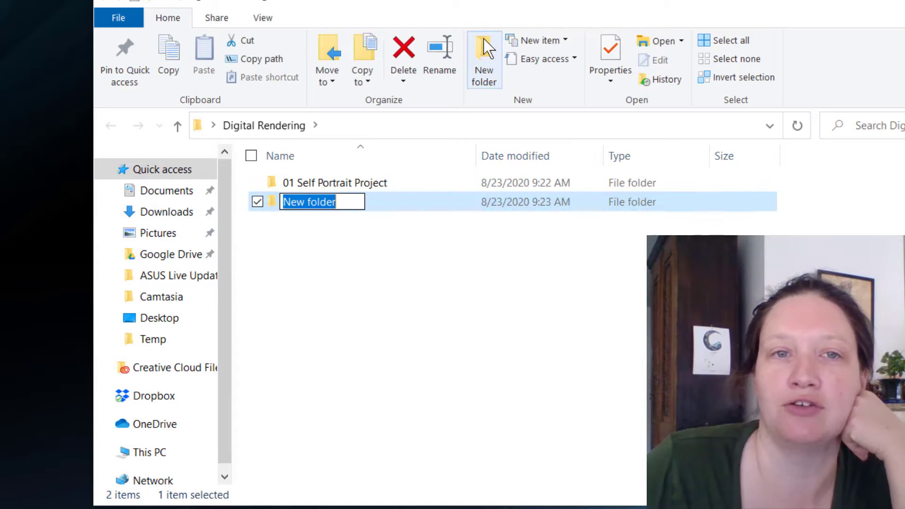
type("02 ")
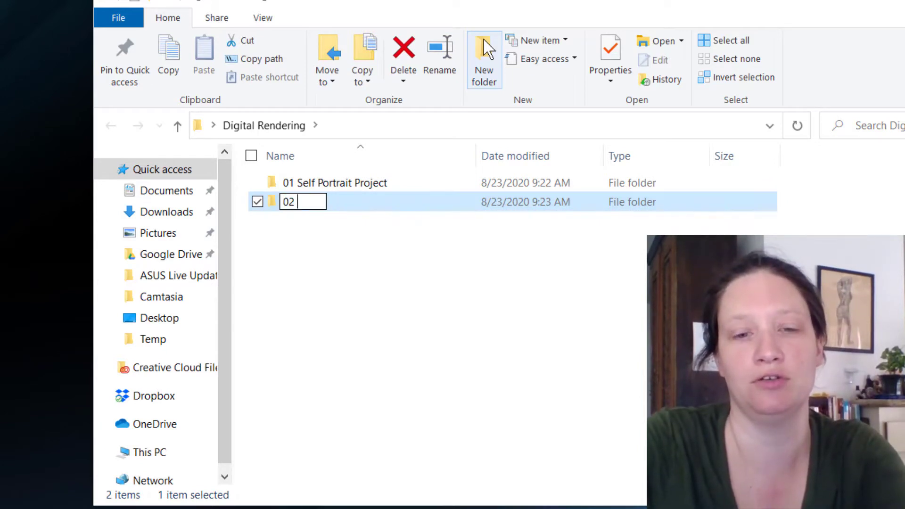
type("Color")
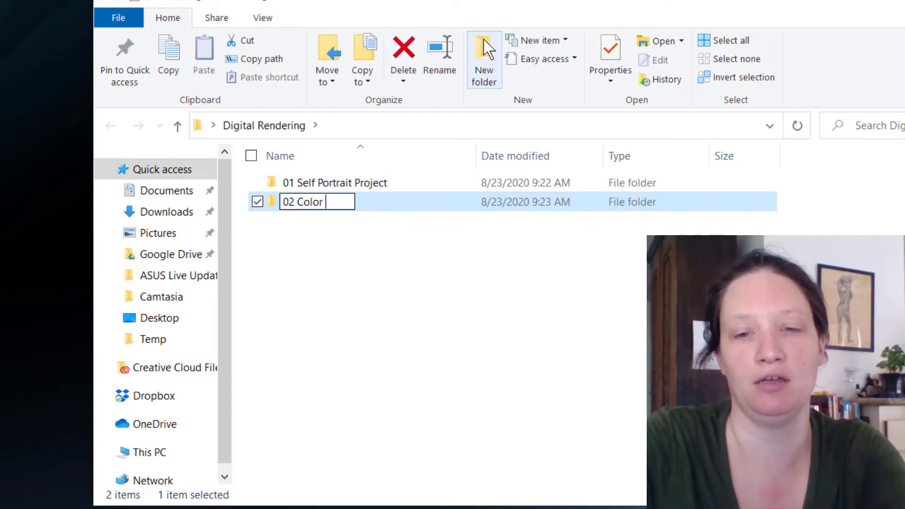
key("BackSpace")
type("ing PAge")
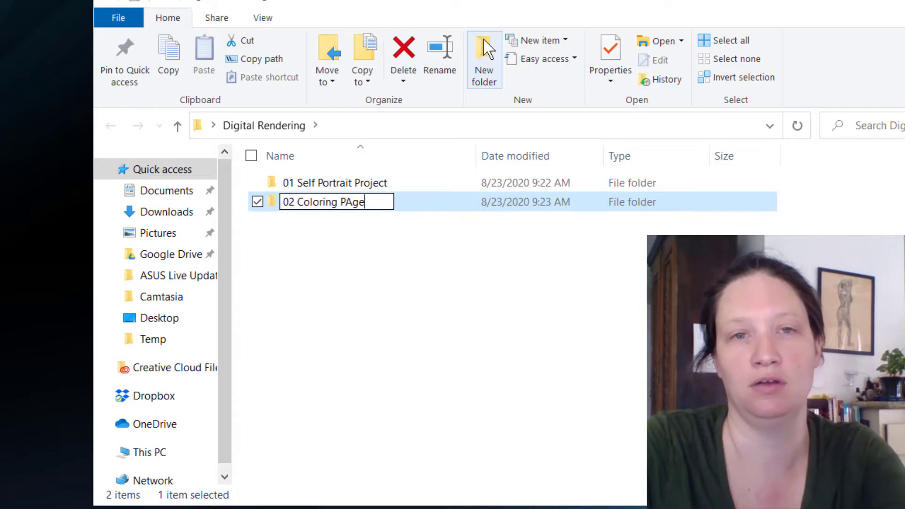
key("Return")
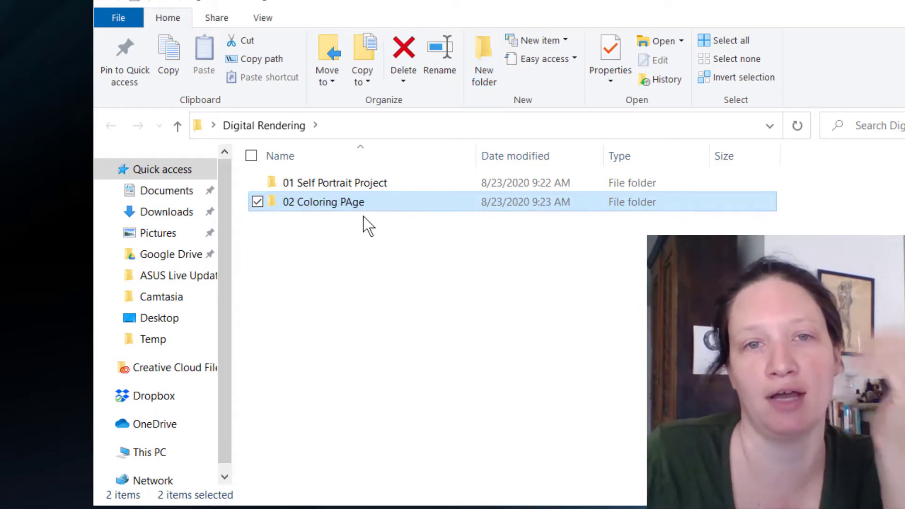
left_click(350, 204)
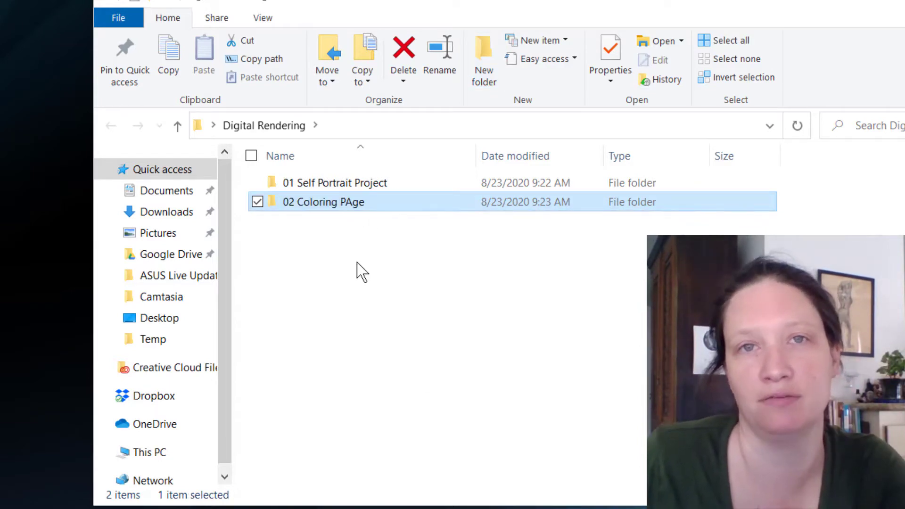
left_click(328, 183)
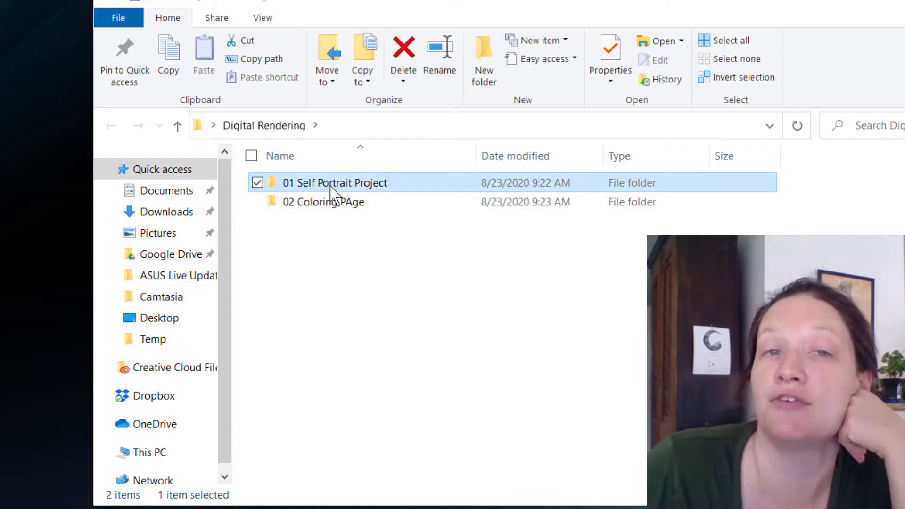
In 01 Self Portrait Project, create the subfolder '01 Source Images' and open it
double_click(328, 185)
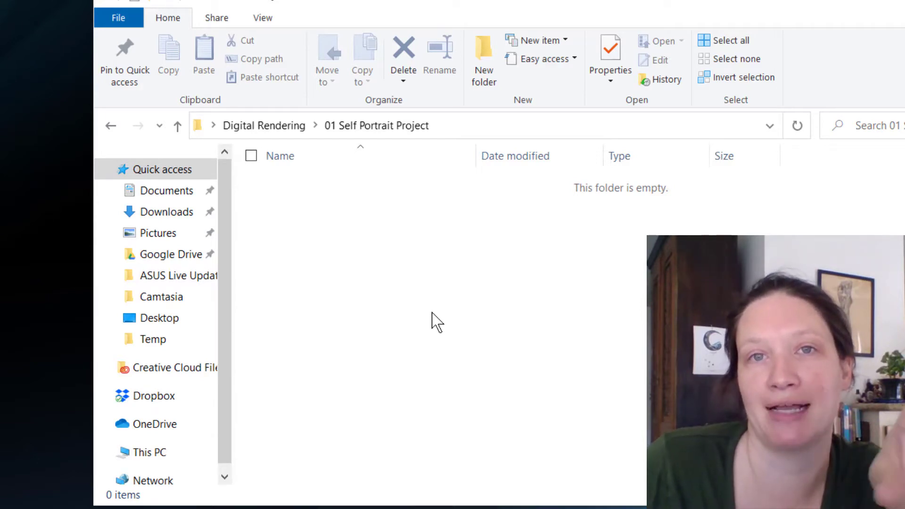
left_click(486, 48)
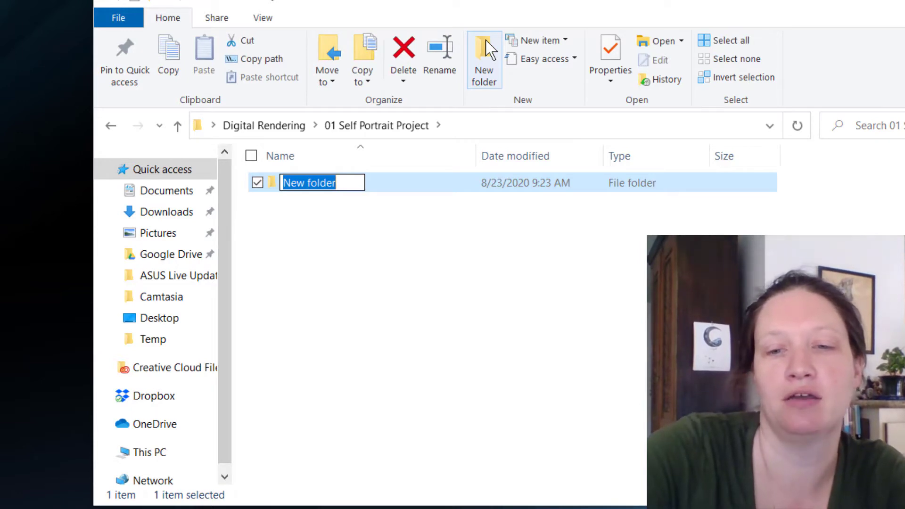
type("01 Source ")
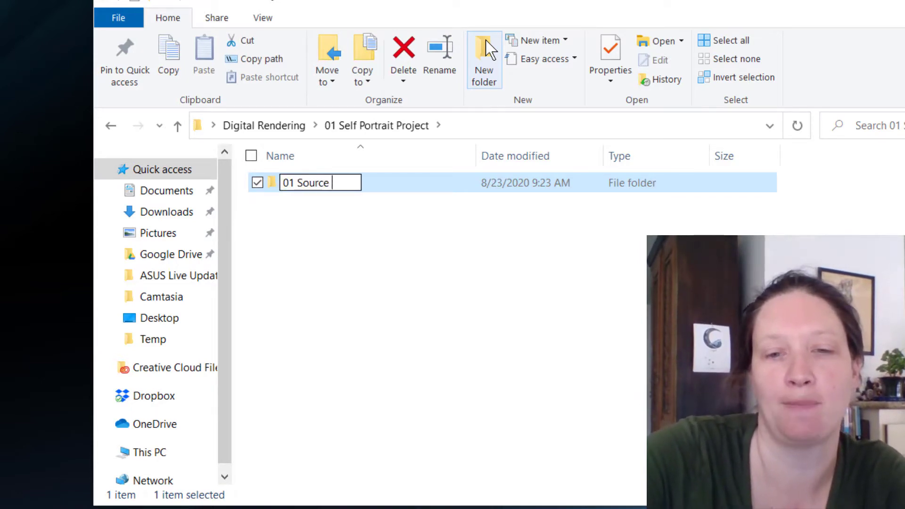
type("Images")
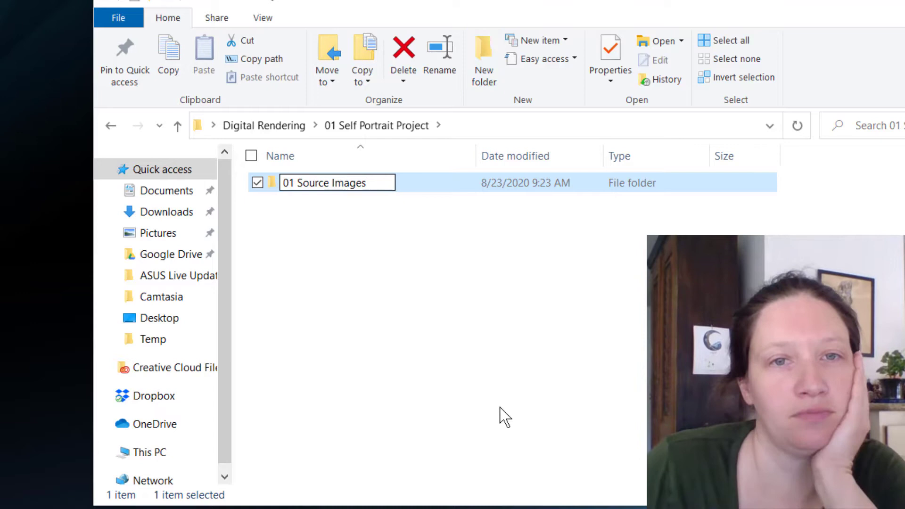
left_click(460, 364)
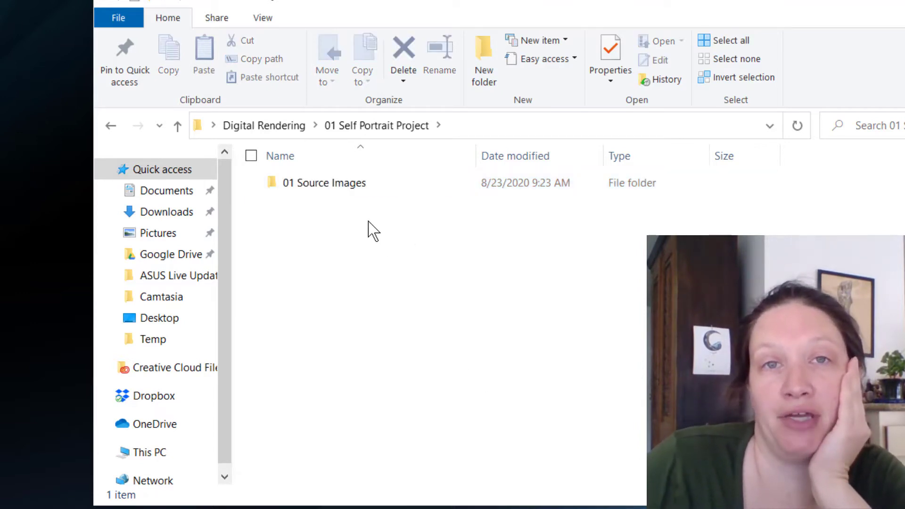
double_click(333, 196)
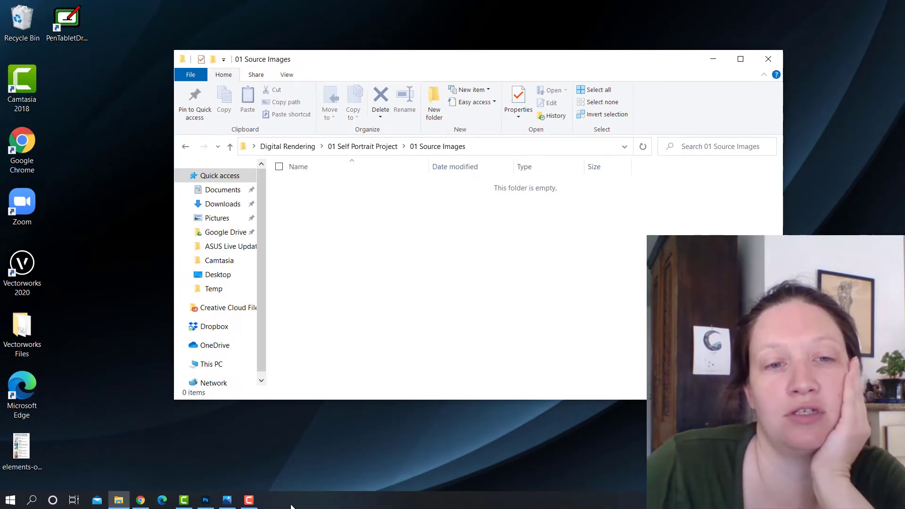
Bring Chrome forward and go to Google Images from the new-tab page
left_click(140, 500)
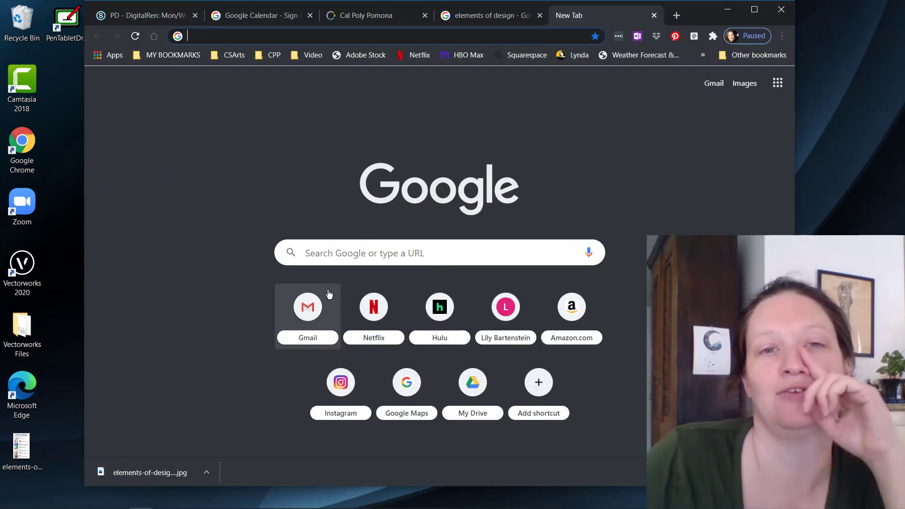
left_click(339, 251)
left_click(745, 85)
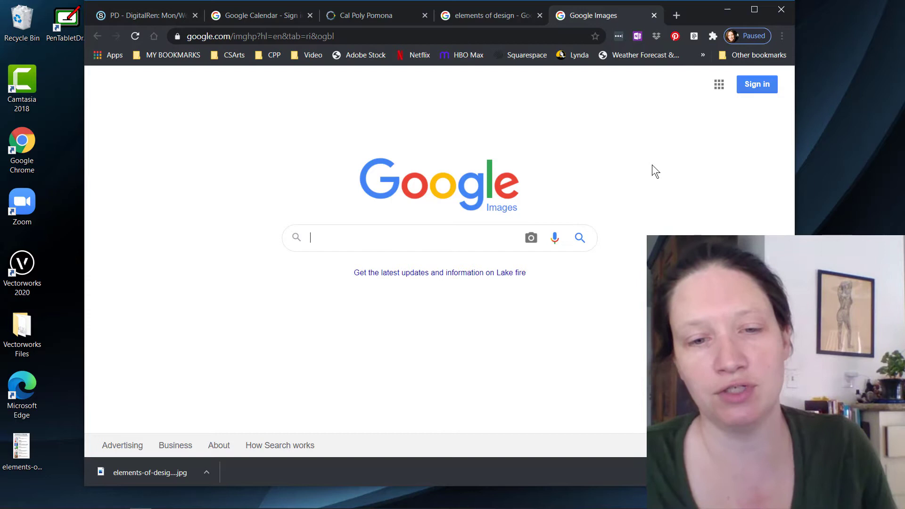
Search Google Images for 'teacher', browse the results, then select the query to replace it
type("teacher")
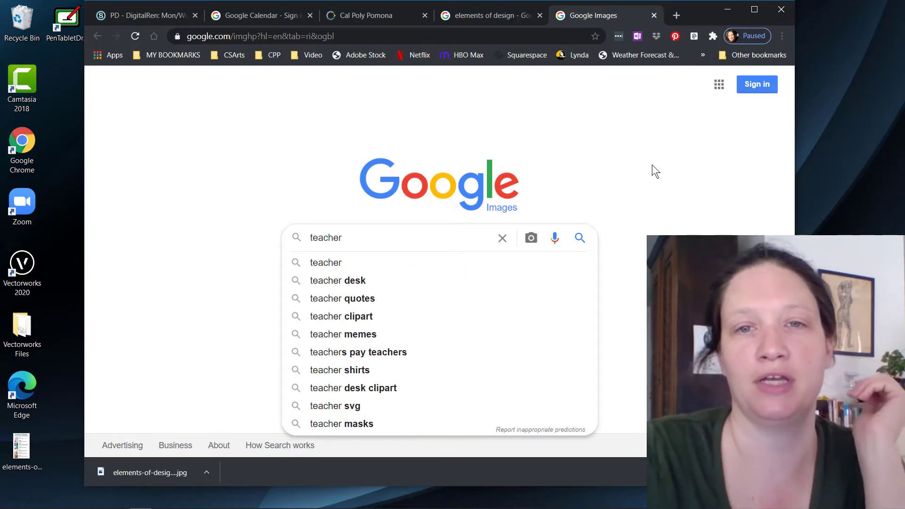
key("Return")
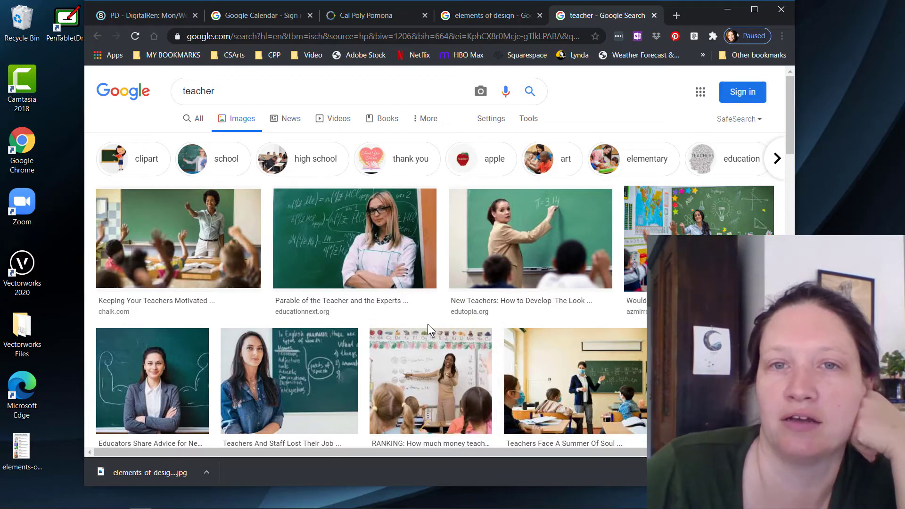
scroll(428, 324, "down", 3)
scroll(450, 307, "down", 4)
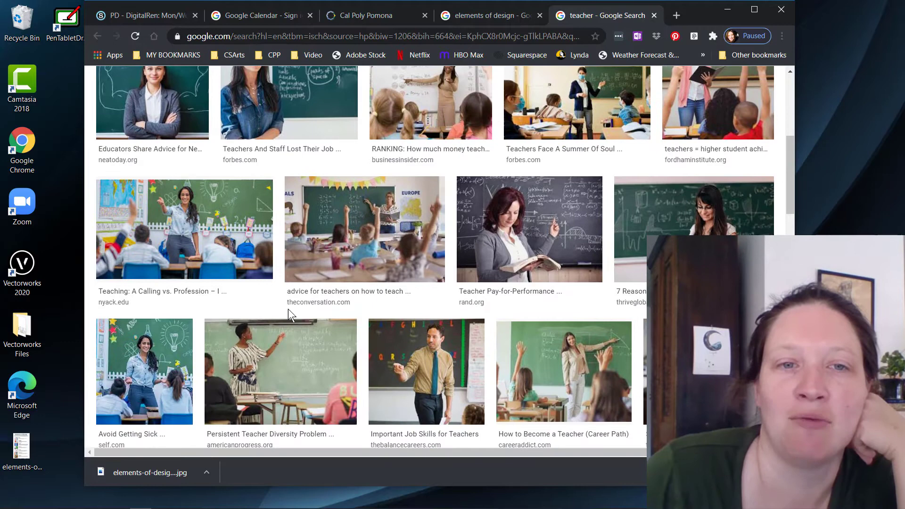
scroll(468, 308, "down", 1)
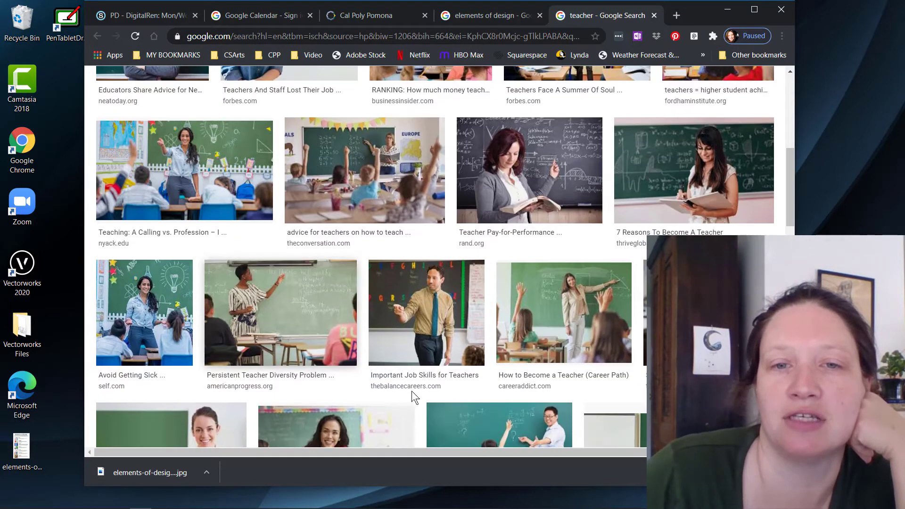
scroll(412, 391, "down", 1)
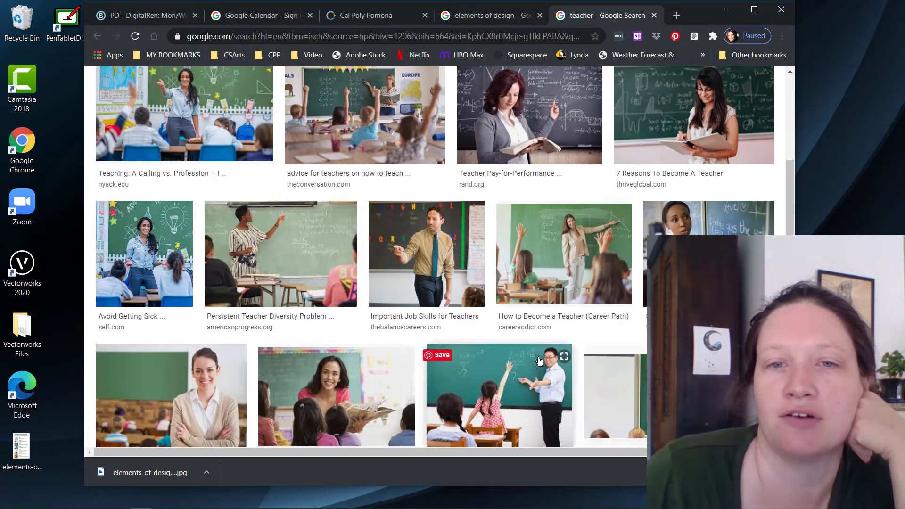
scroll(306, 265, "down", 2)
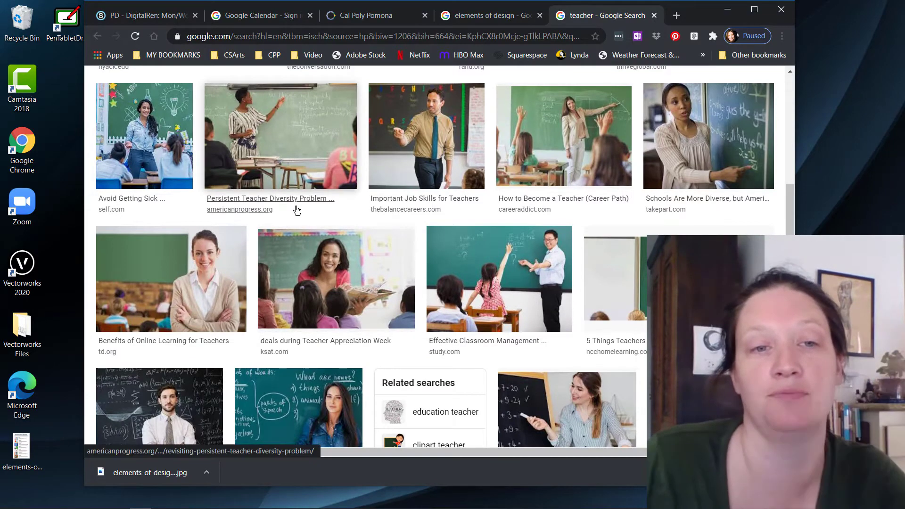
scroll(297, 211, "up", 10)
scroll(300, 211, "up", 1)
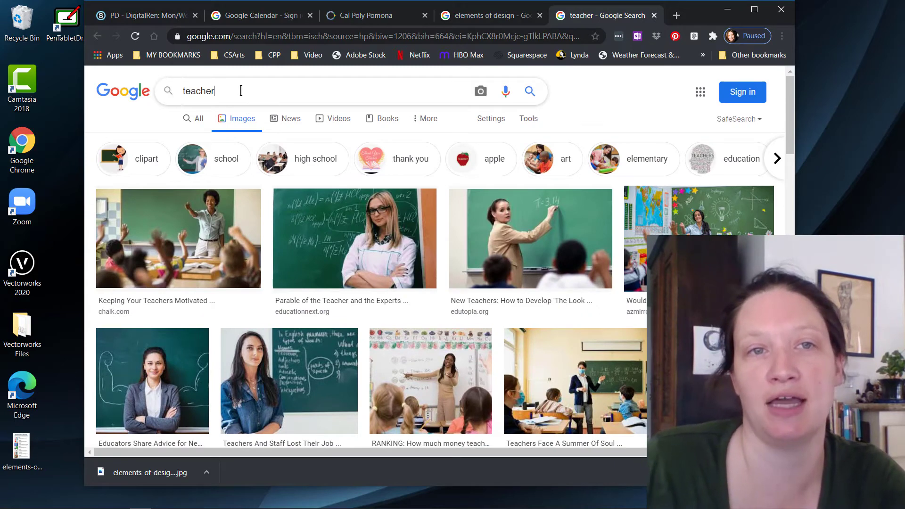
double_click(171, 91)
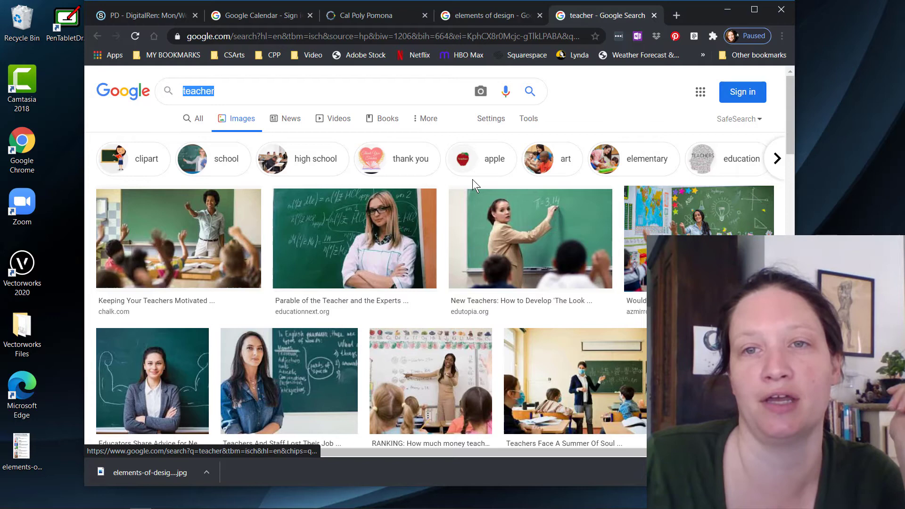
Search for 'chalkboard' and bring up save options for the math-physics formulas chalkboard image
type("dhal")
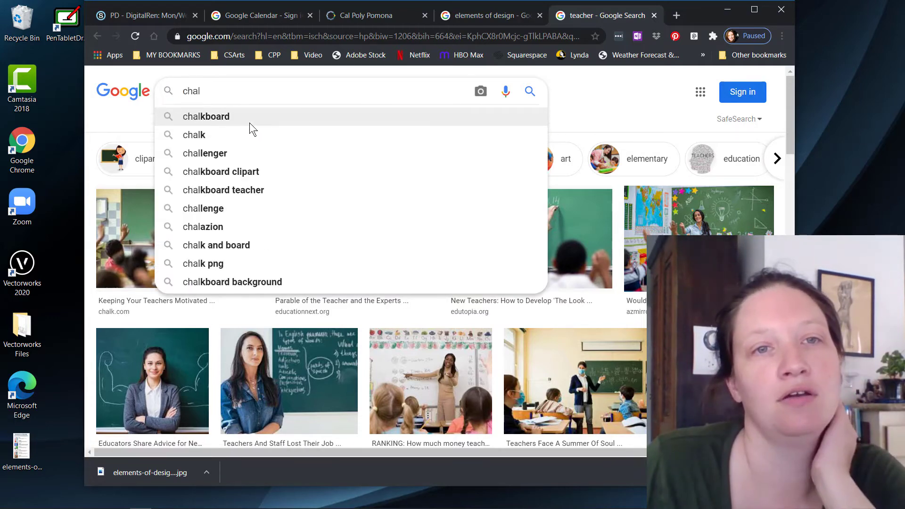
left_click(250, 123)
scroll(188, 151, "down", 5)
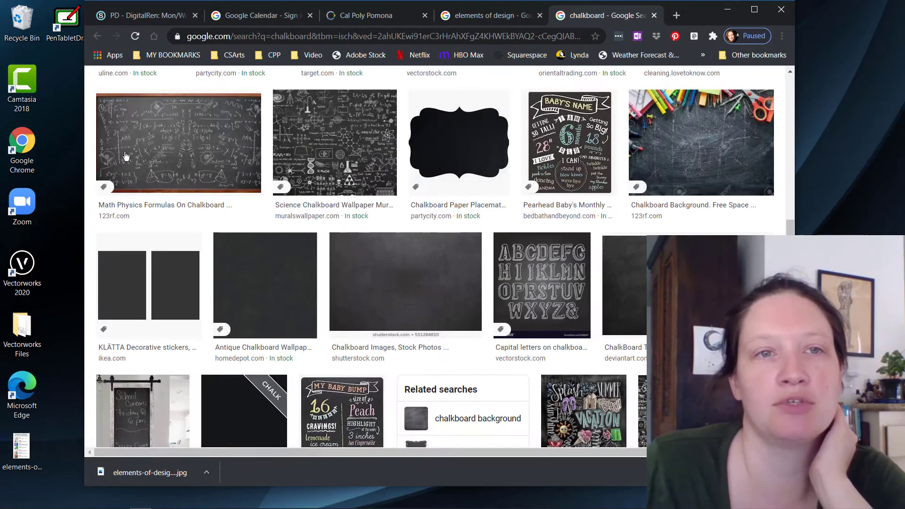
left_click(178, 151)
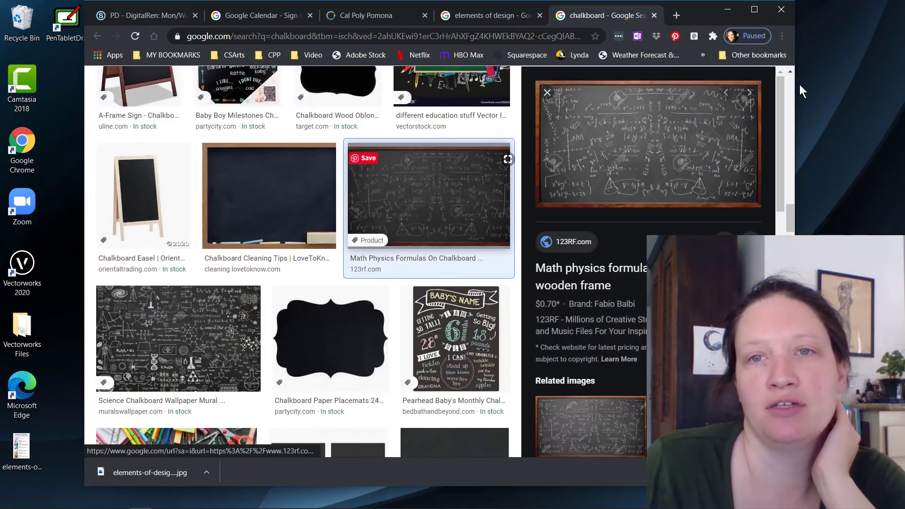
right_click(635, 147)
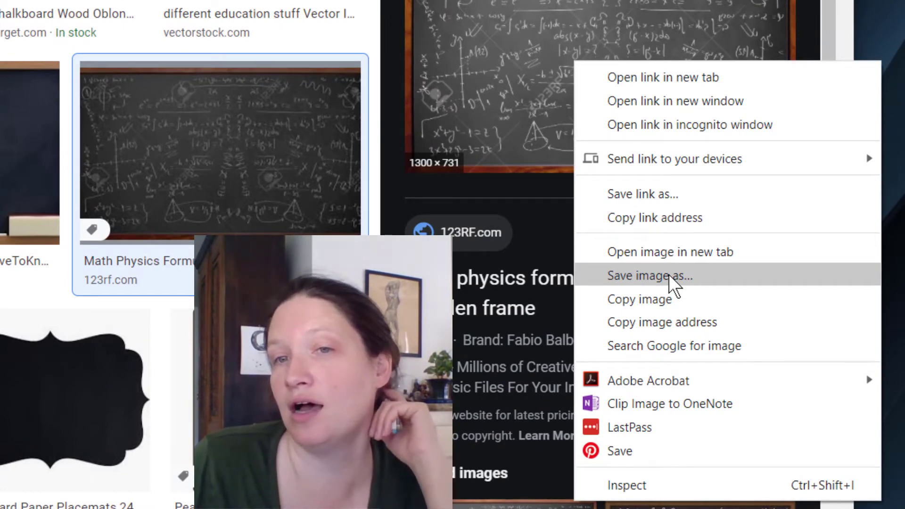
Save the image as 'chalkboard' JPEG in Digital Rendering > 01 Self Portrait Project > 01 Source Images
left_click(669, 275)
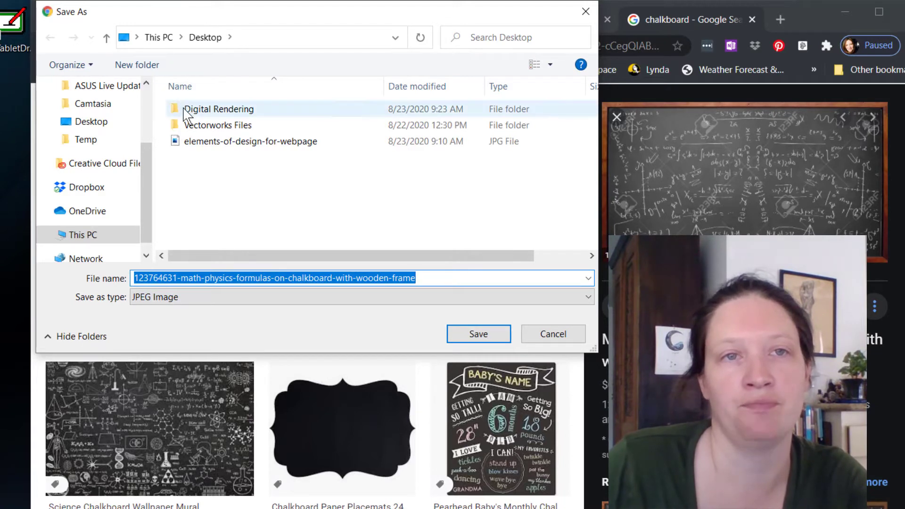
double_click(216, 113)
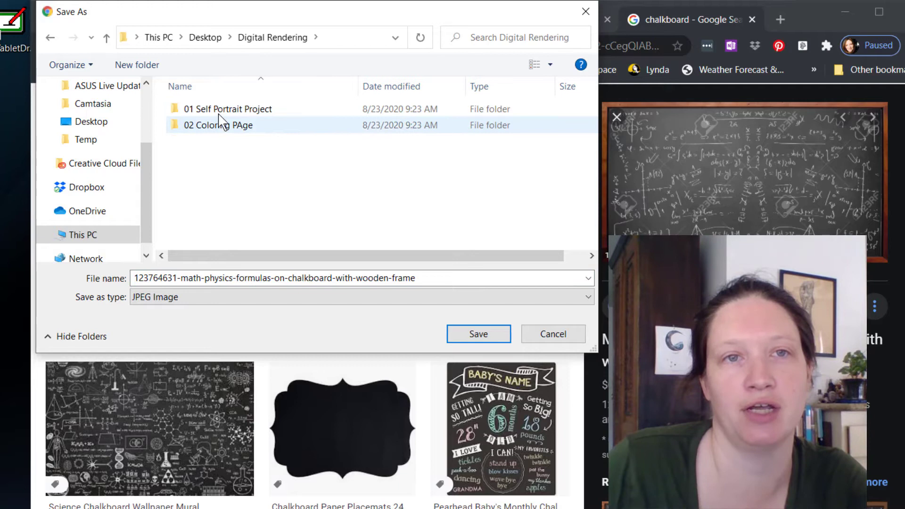
left_click(218, 112)
double_click(226, 112)
left_click(229, 116)
double_click(230, 116)
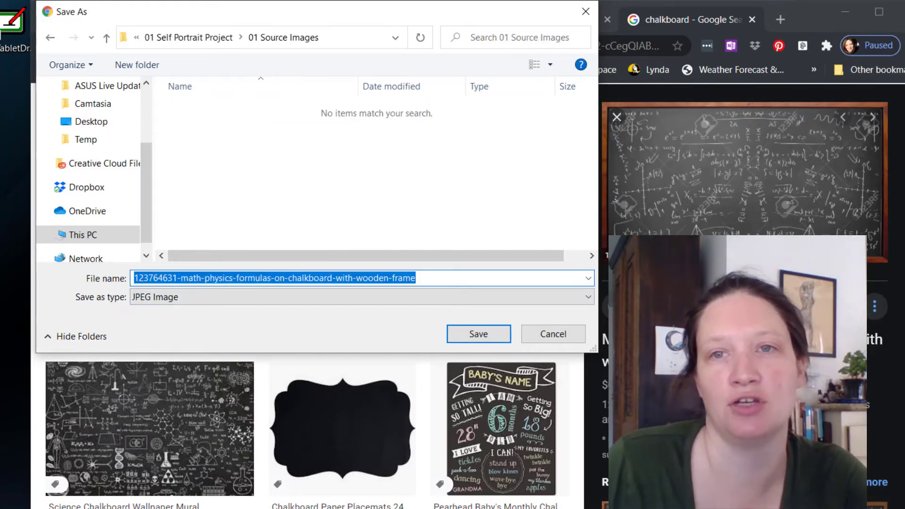
type("chalkboard")
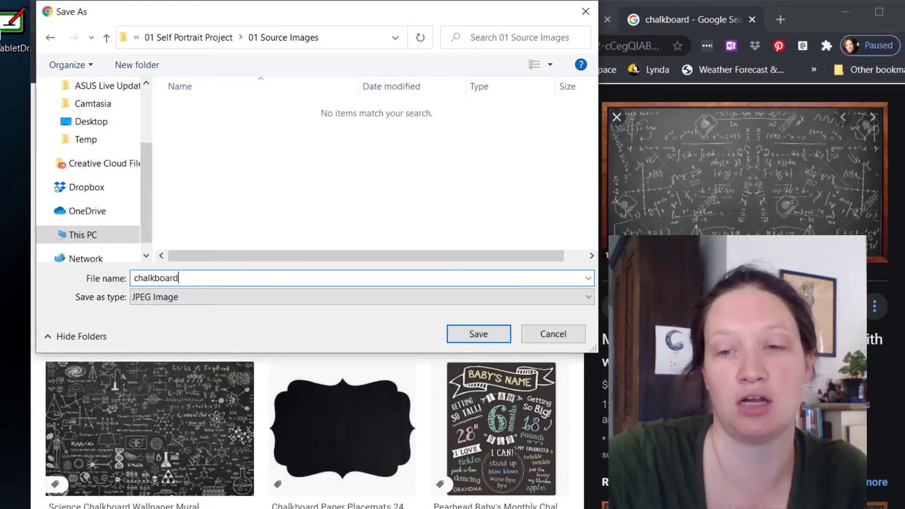
key("Return")
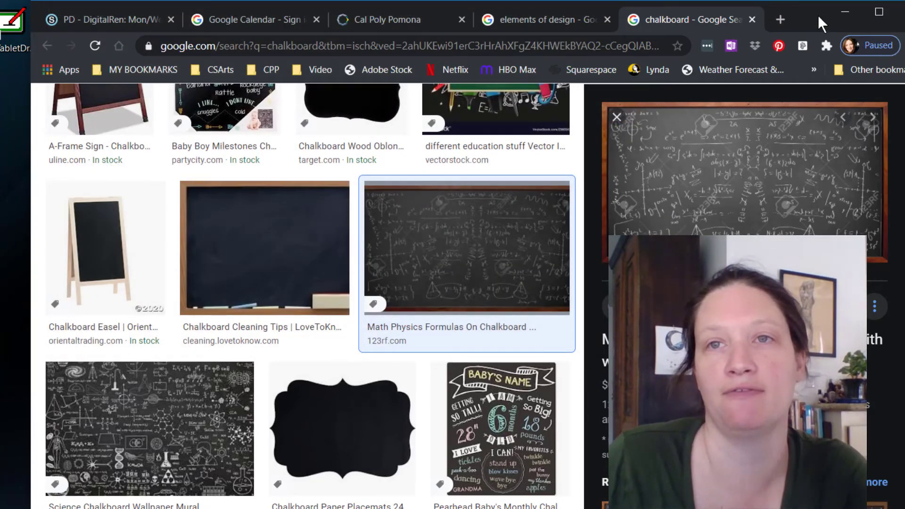
Minimize Chrome to reveal the chalkboard JPG in the 01 Source Images folder
left_click(845, 12)
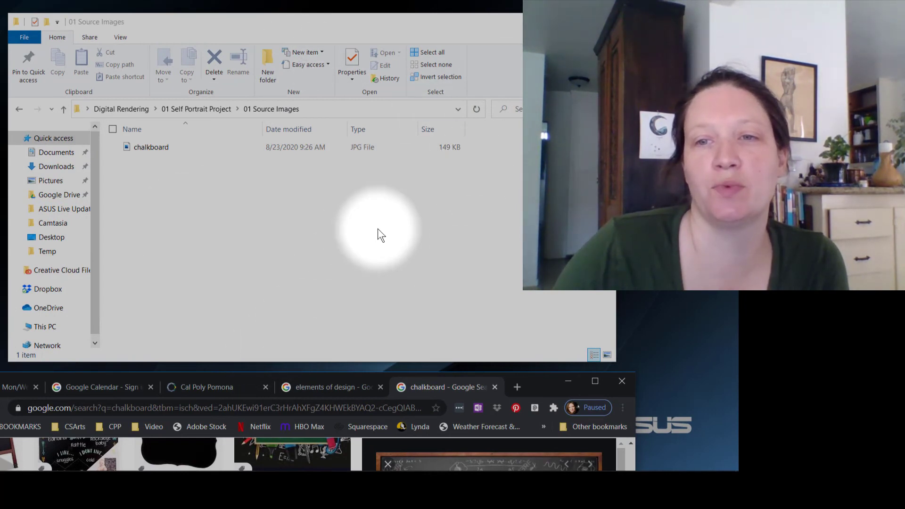
Show 01 Source Images as large thumbnails in a repositioned, taller Explorer window
left_click_drag(393, 28, 349, 0)
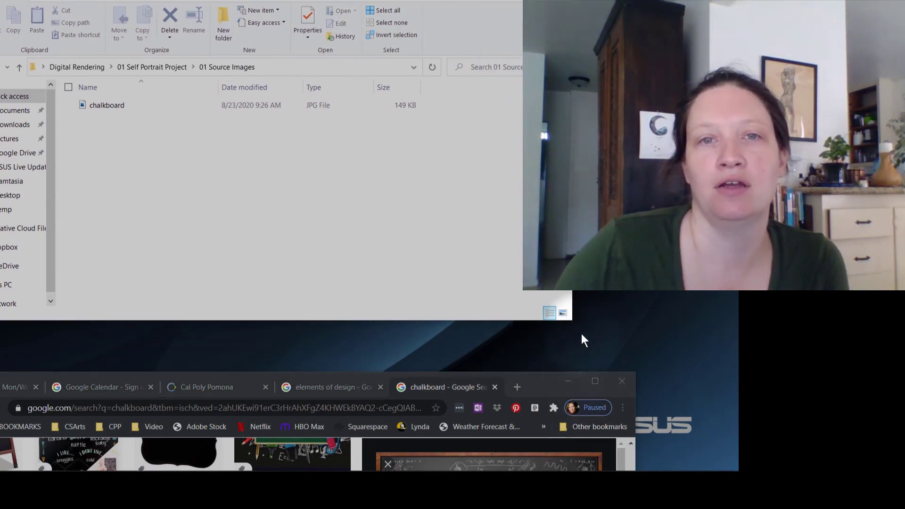
left_click(564, 313)
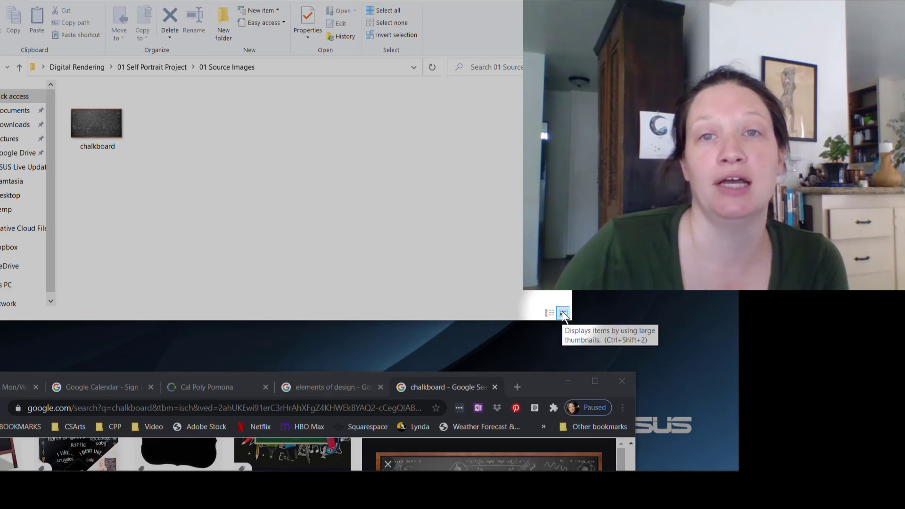
left_click_drag(571, 324, 570, 357)
left_click(267, 250)
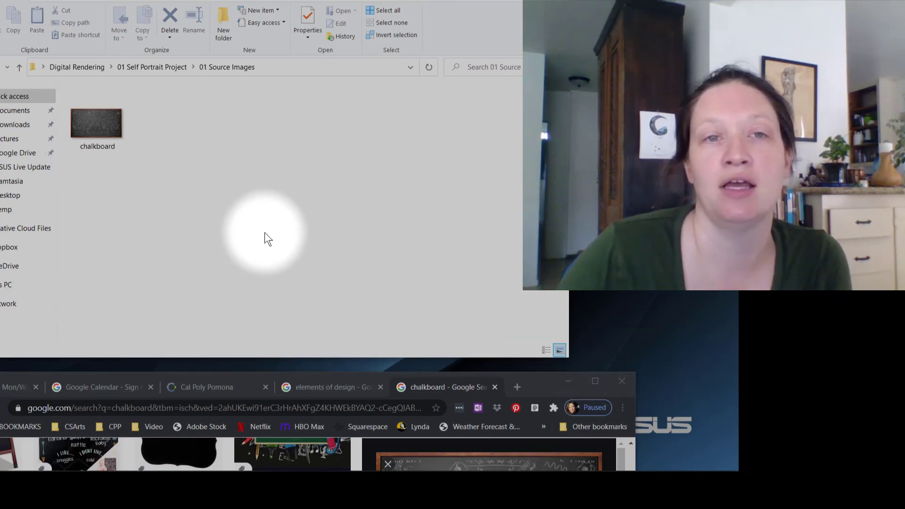